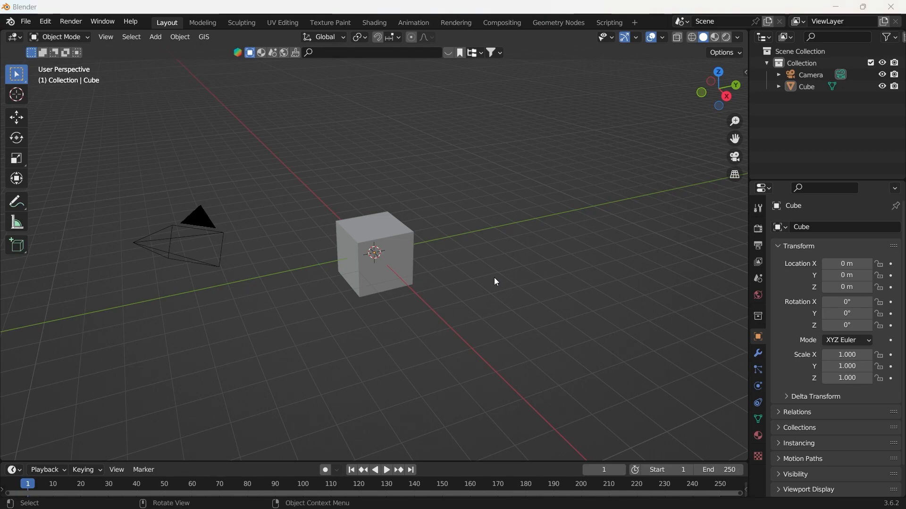
Switch from Blender to Chrome showing the RedHaloStudio/Sketchup_Importer GitHub page
key(alt+Tab)
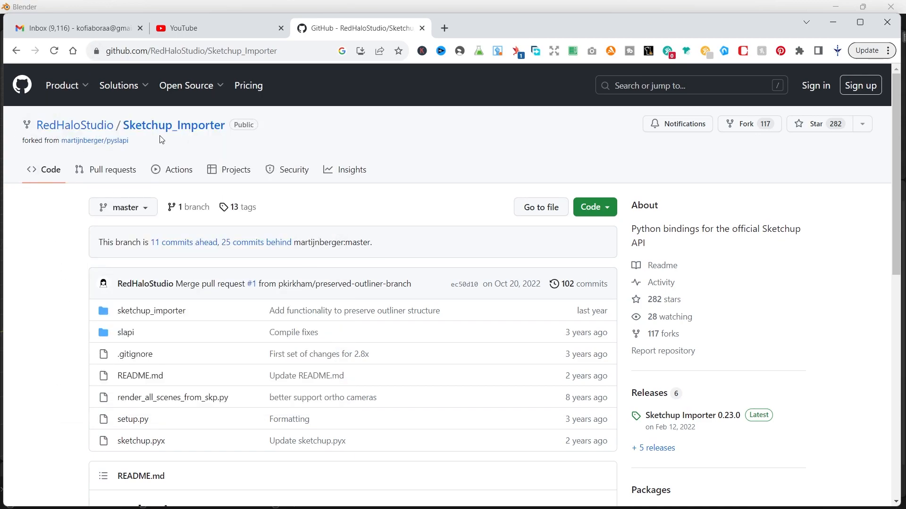
Download the repository as Sketchup_Importer-master.zip into Downloads and head back toward Blender
click(591, 209)
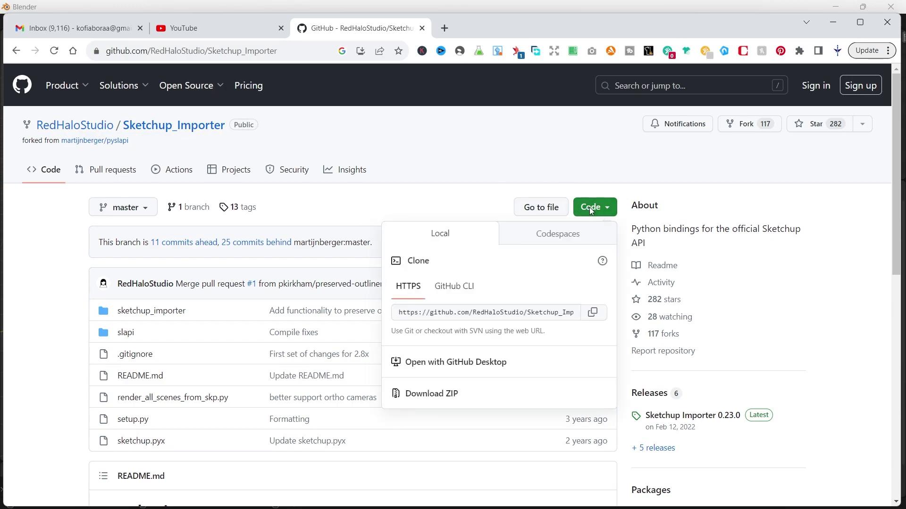
click(434, 395)
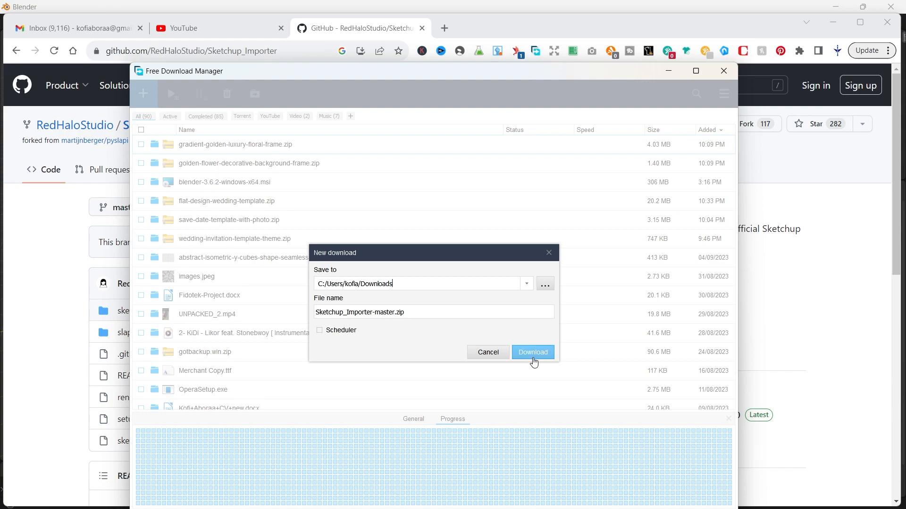
click(535, 352)
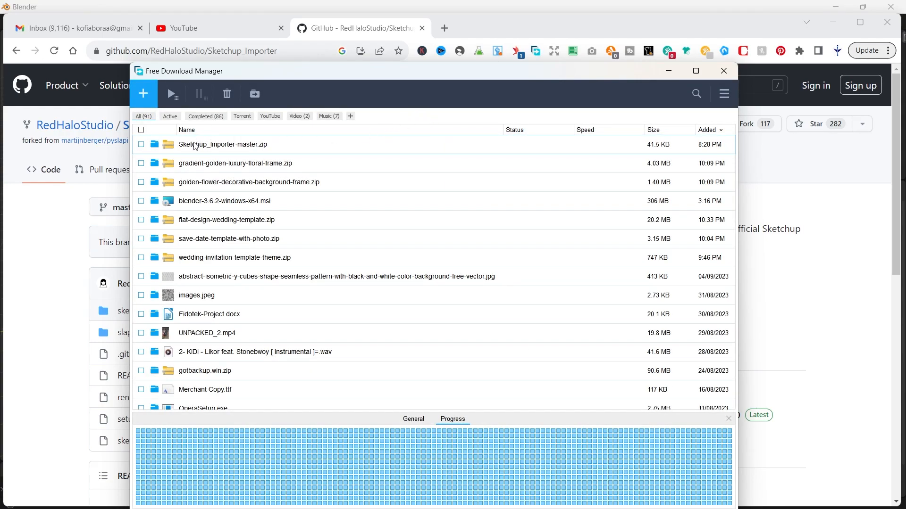
click(794, 148)
key(alt+Tab)
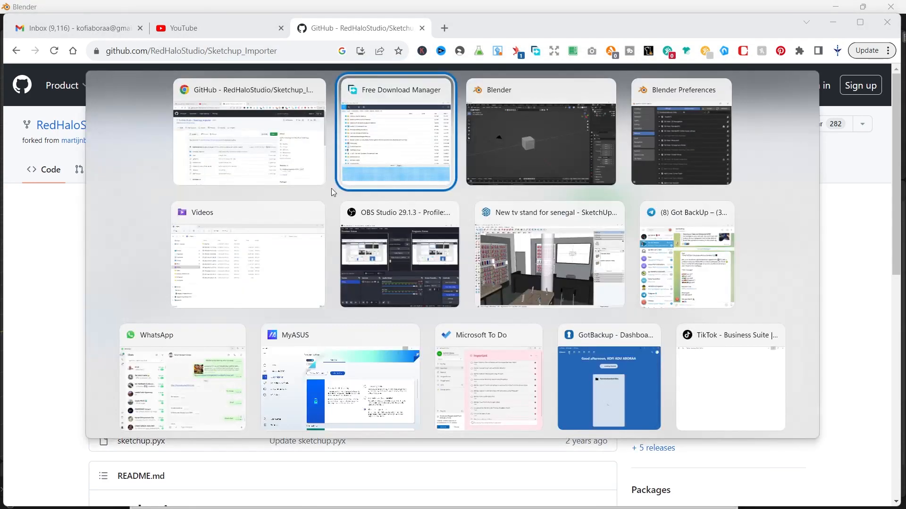
Install Sketchup_Importer-master.zip from Downloads via Preferences > Add-ons > Install
click(512, 157)
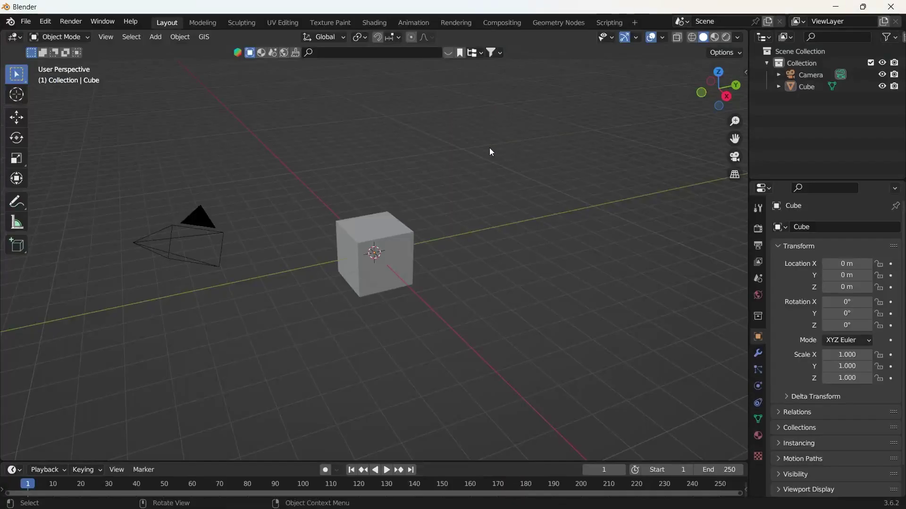
click(51, 21)
click(68, 188)
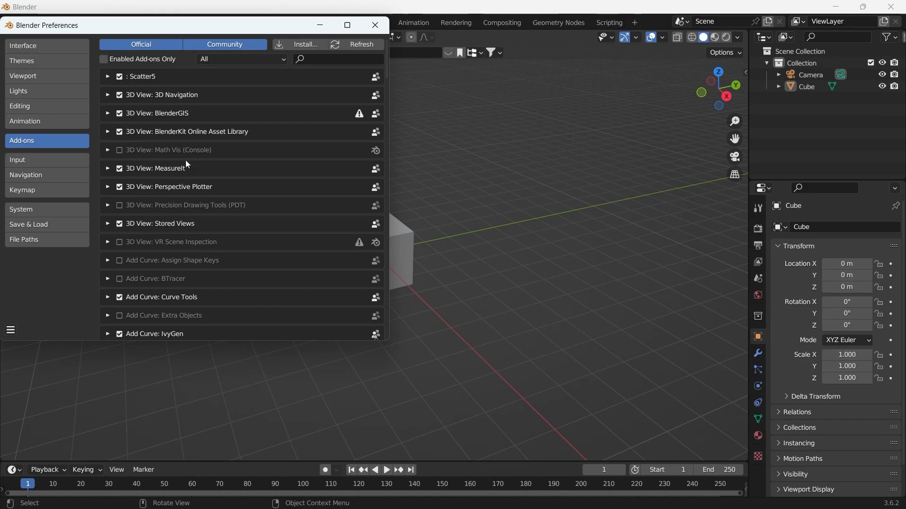
click(300, 46)
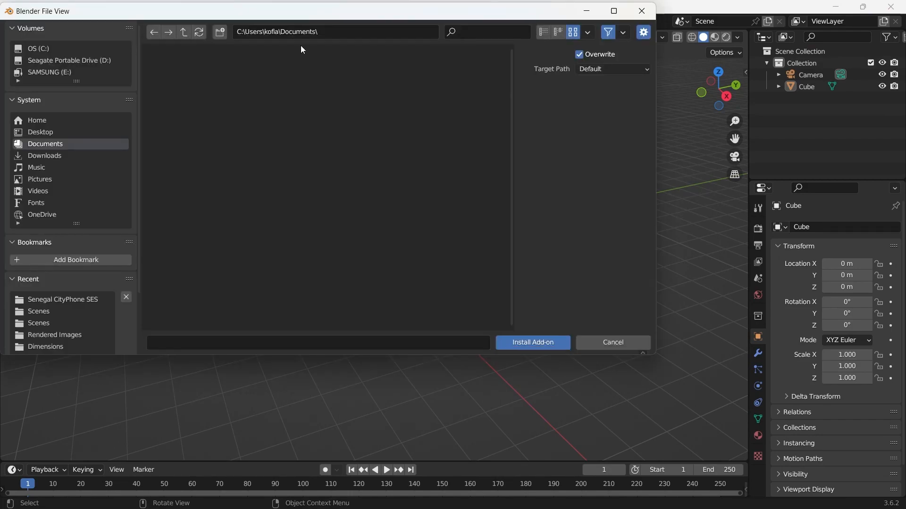
click(57, 154)
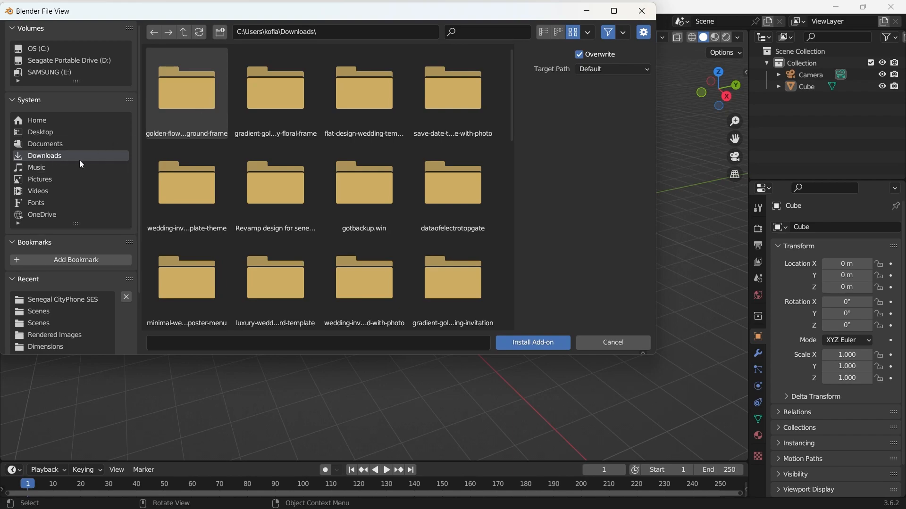
click(494, 32)
text(sk)
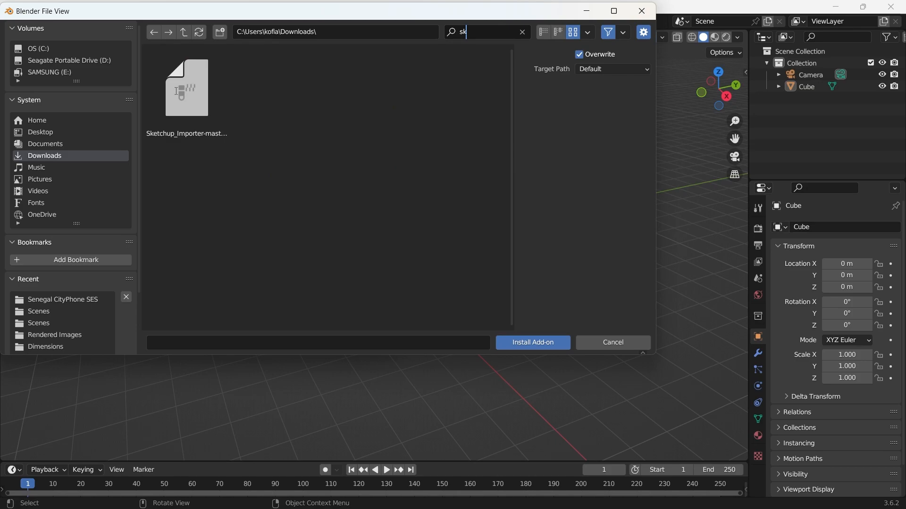
click(175, 92)
click(550, 341)
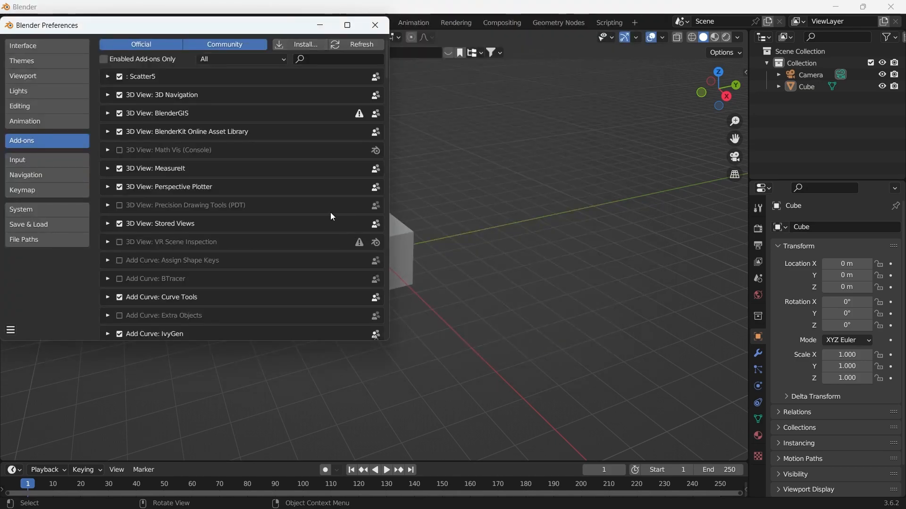
Find the SketchUp Importer add-on by searching 'sketc', enable it and clear the filter
click(312, 59)
text(sketc)
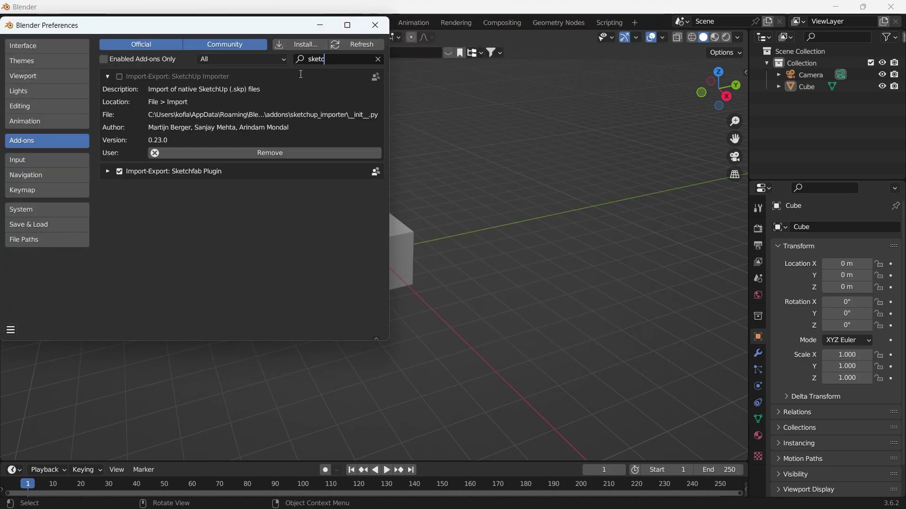
key(Return)
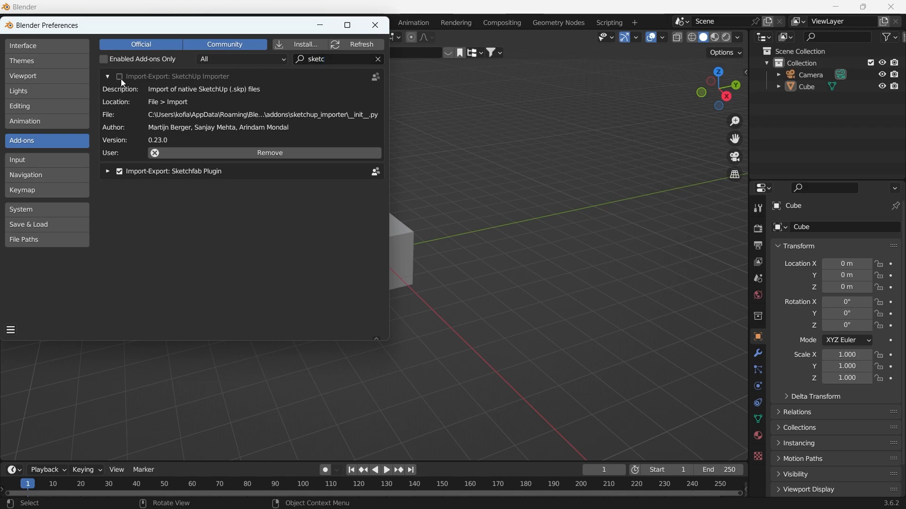
click(119, 76)
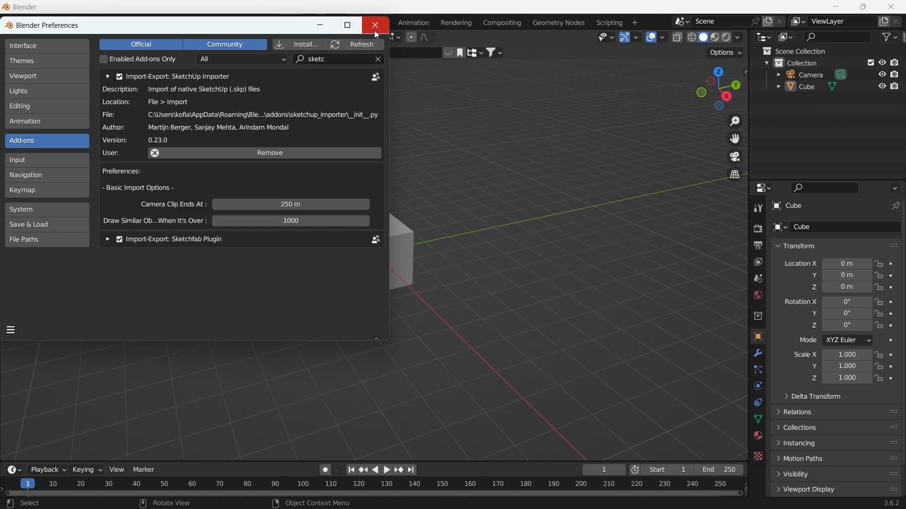
click(378, 58)
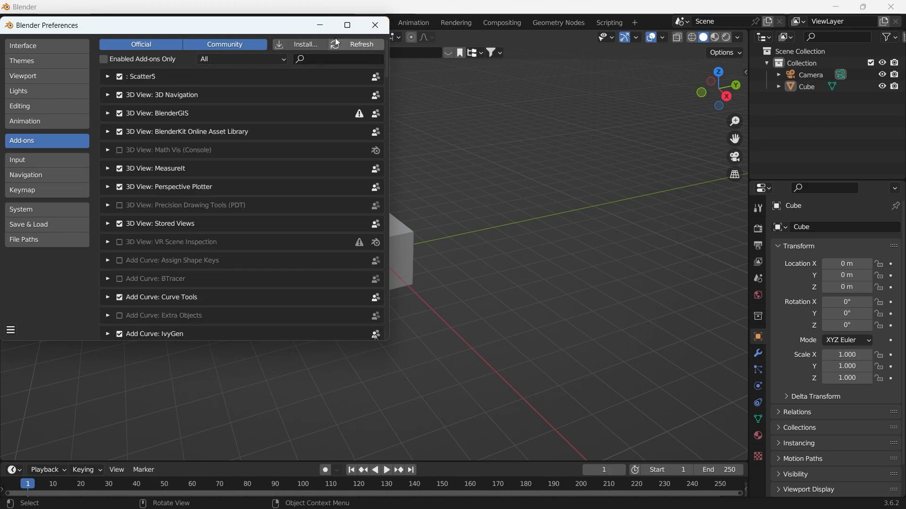
Close Preferences, confirm SketchUp import is listed under File > Import, and switch to the SketchUp model
click(374, 25)
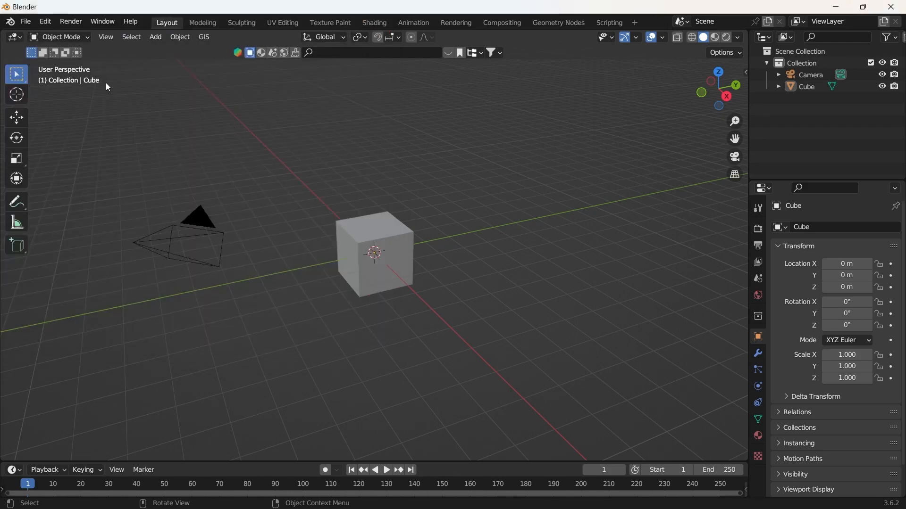
click(26, 22)
key(alt+Tab)
click(724, 208)
middle_drag(350, 221, 214, 269)
scroll(254, 255, down, 3)
scroll(270, 233, down, 3)
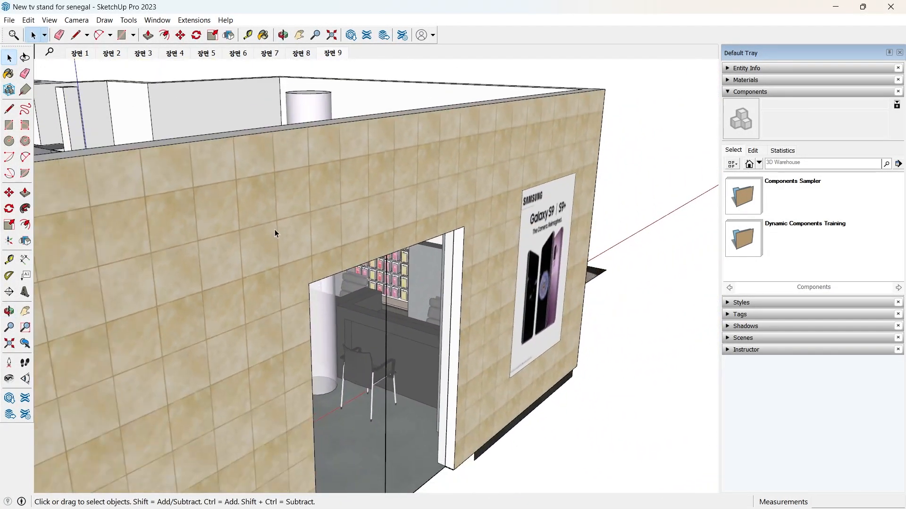
scroll(275, 230, down, 2)
mouse_move(293, 289)
middle_down()
mouse_move(344, 319)
mouse_move(319, 314)
middle_up()
middle_drag(449, 349, 484, 349)
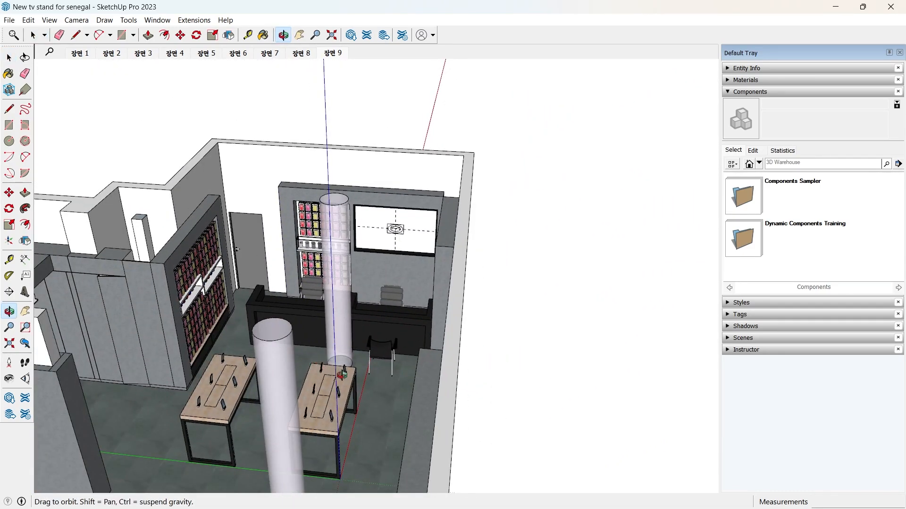
mouse_move(402, 380)
middle_down()
mouse_move(404, 318)
mouse_move(474, 404)
mouse_move(326, 263)
middle_up()
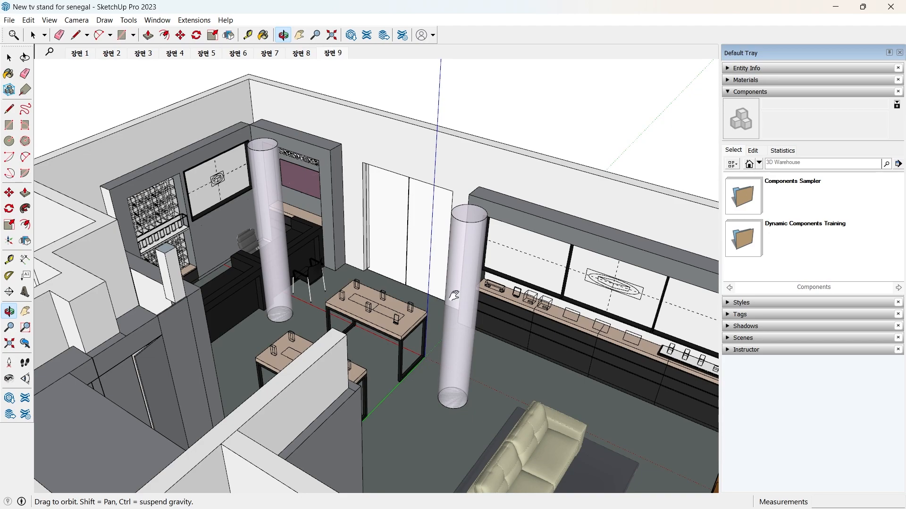
shift+middle_drag(293, 263, 330, 320)
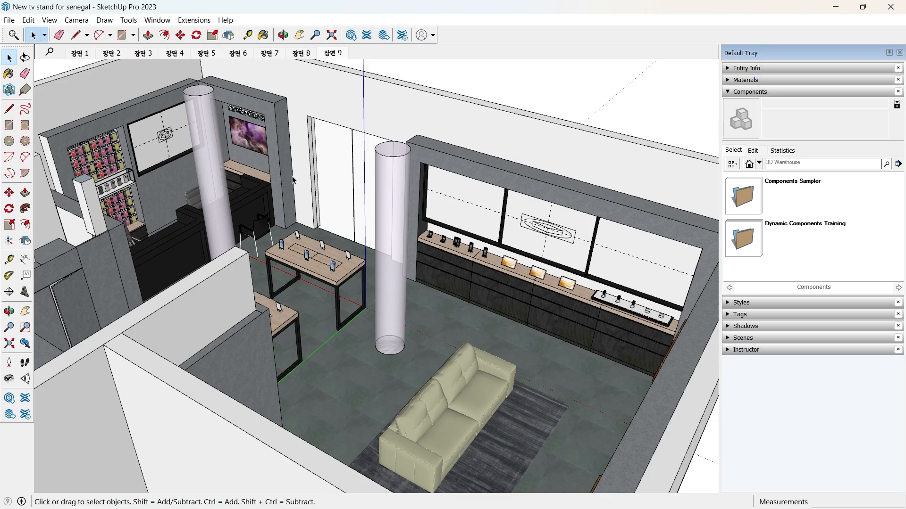
mouse_move(293, 180)
middle_down()
mouse_move(405, 250)
mouse_move(318, 251)
mouse_move(448, 297)
mouse_move(403, 297)
mouse_move(375, 267)
middle_up()
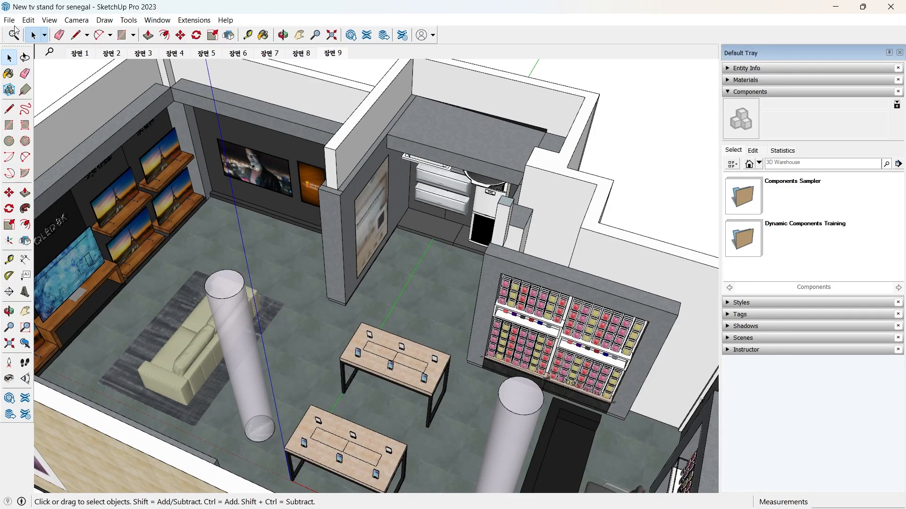
Cancel the Save As dialog so the shop model is fully visible without saving
click(9, 20)
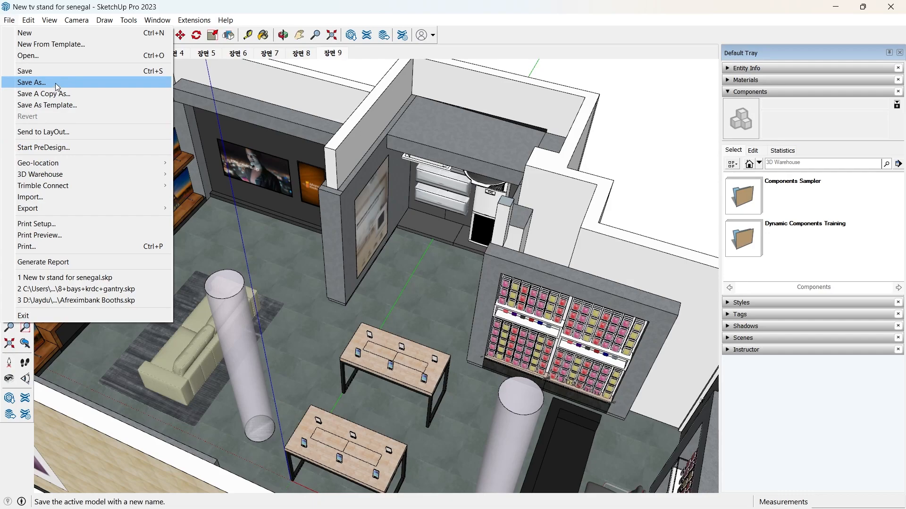
click(74, 85)
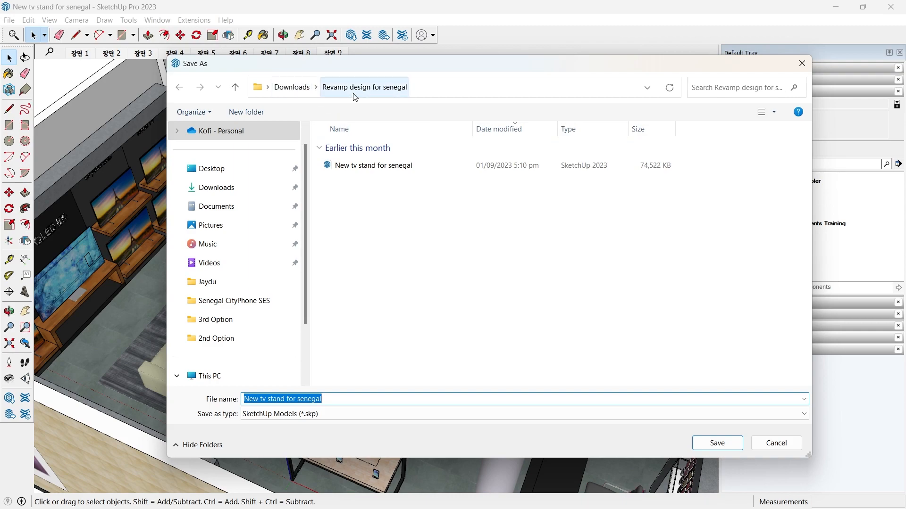
click(775, 443)
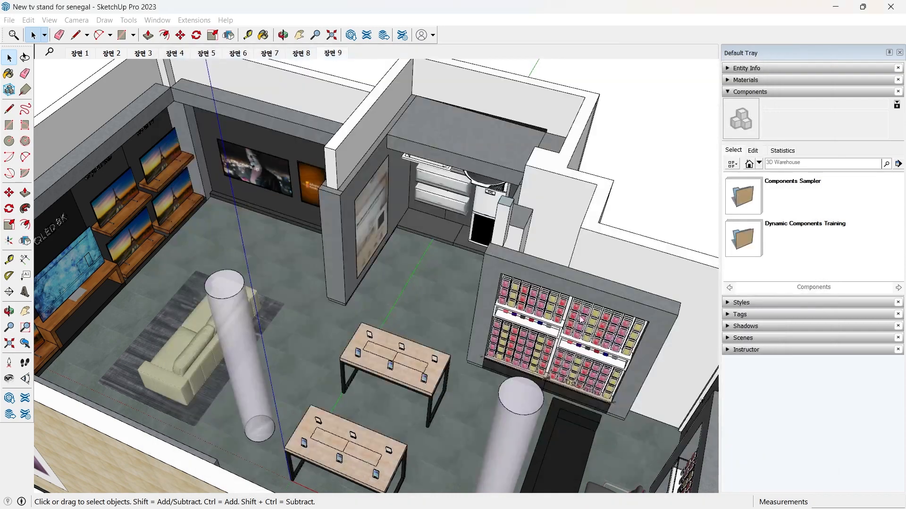
Delete Blender's default cube and start Import Sketchup Scene (.skp)
key(alt+Tab)
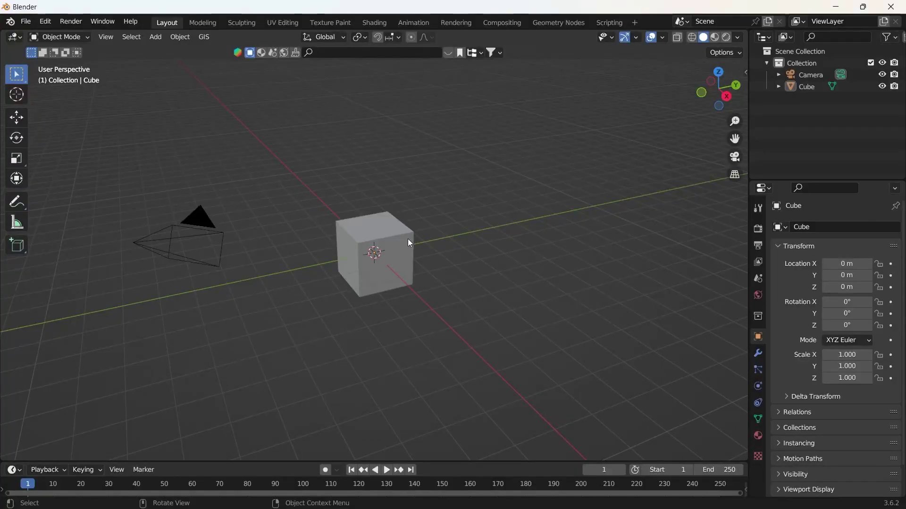
click(408, 242)
key(Delete)
click(24, 22)
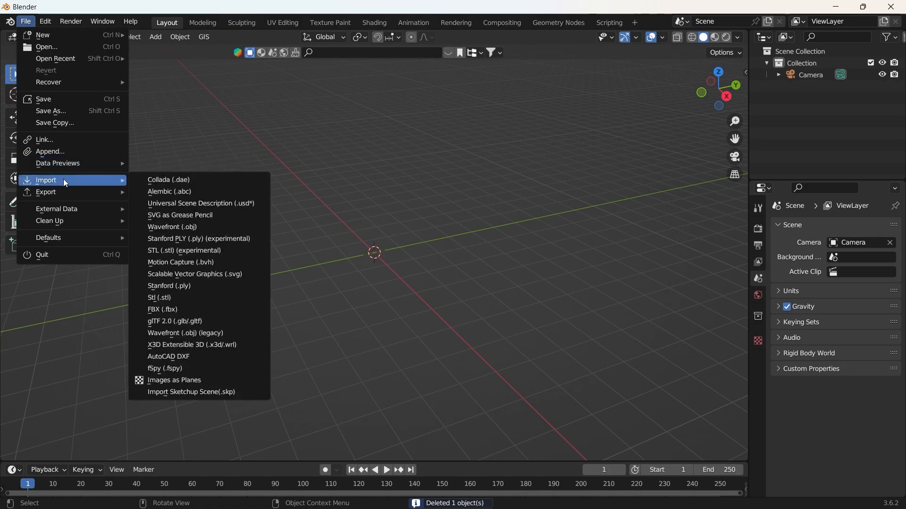
mouse_move(46, 180)
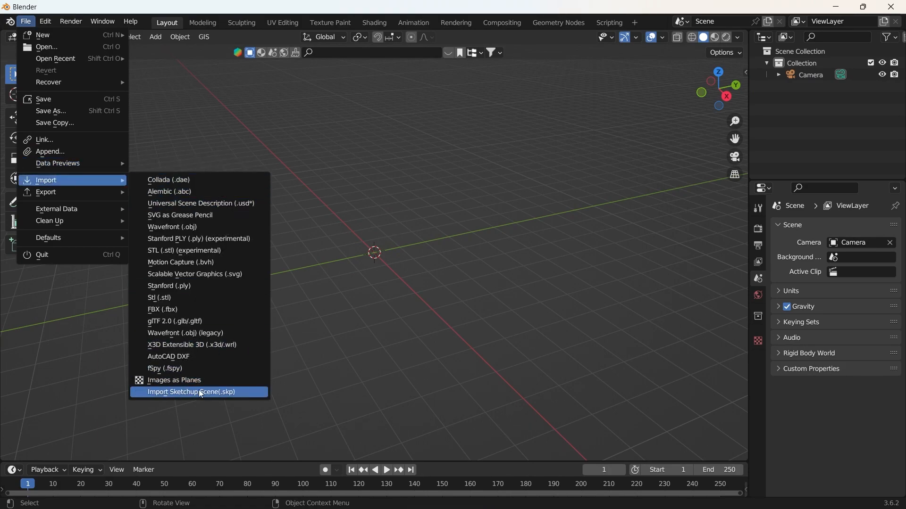
click(202, 392)
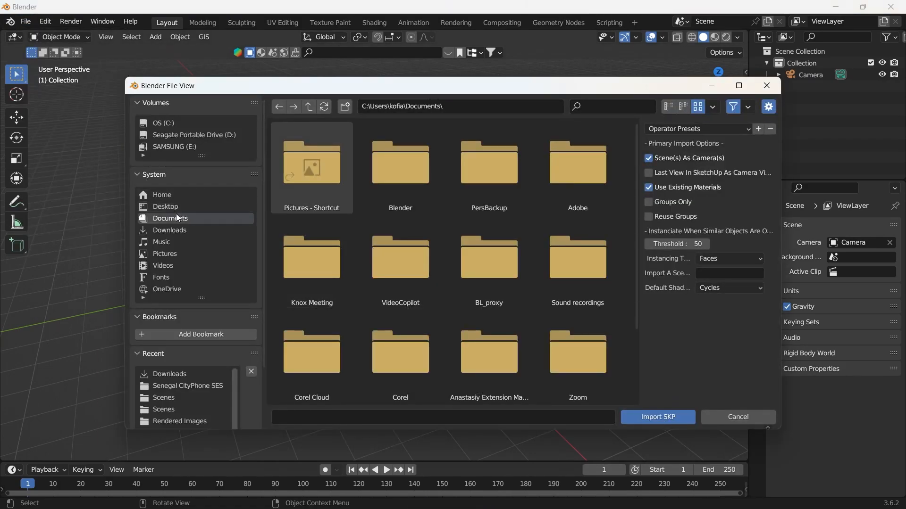
Import 'New tv stand for senegal' from Downloads > Revamp design for senegal with Cycles as default shader
click(169, 232)
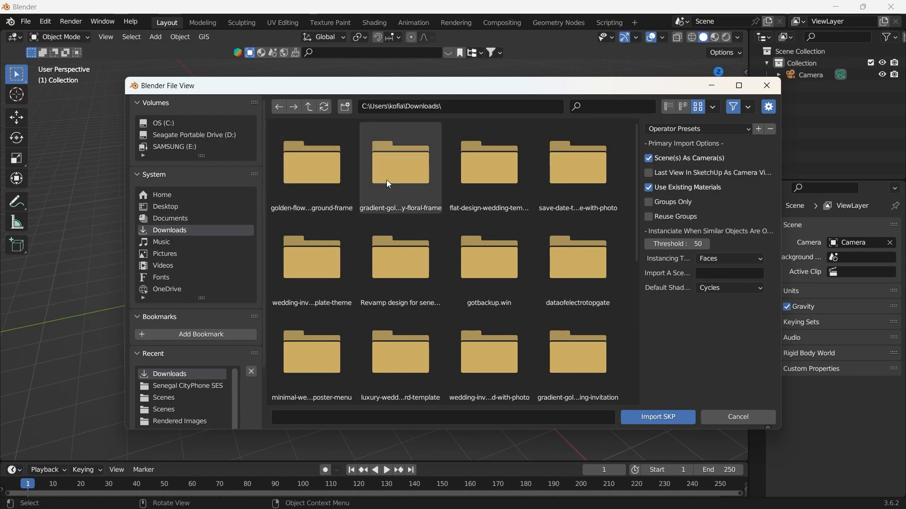
double_click(386, 262)
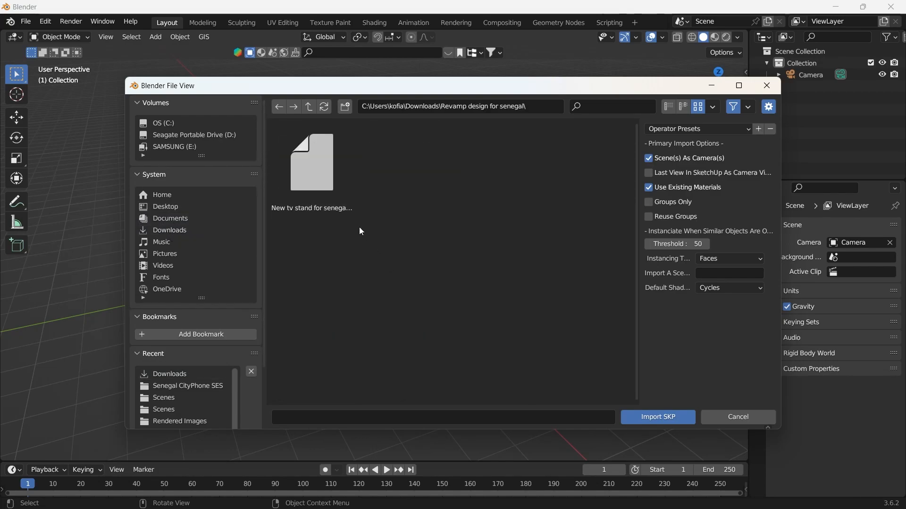
click(324, 181)
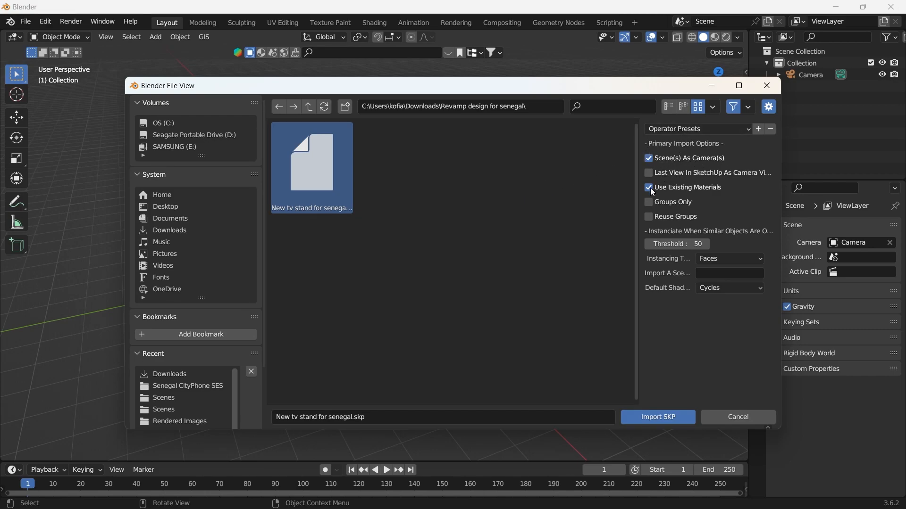
click(720, 262)
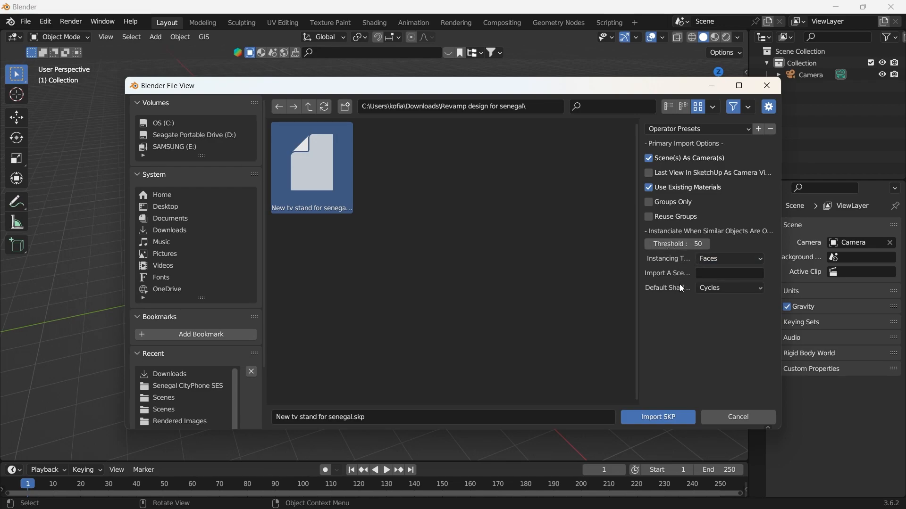
click(723, 289)
click(709, 299)
click(660, 416)
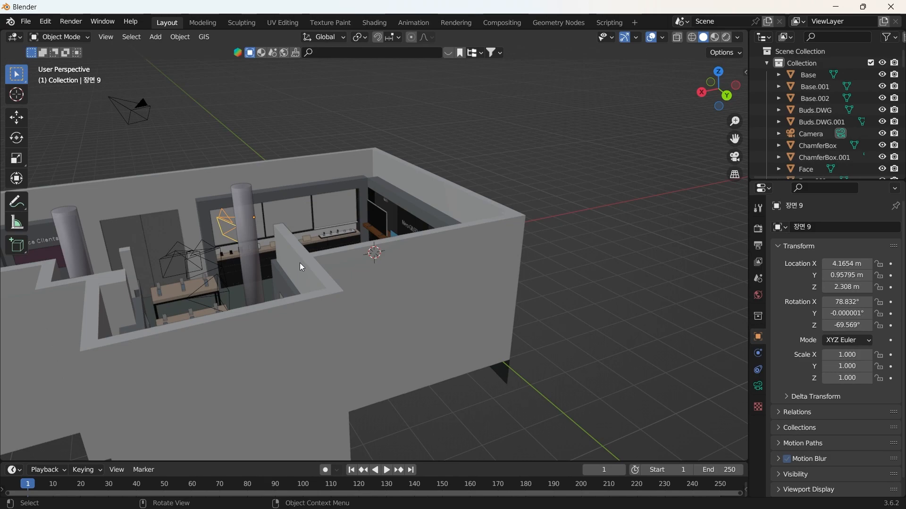
Orbit the imported shop interior to a higher view and around to face the TV wall
mouse_move(299, 262)
middle_down()
mouse_move(396, 282)
mouse_move(331, 210)
mouse_move(376, 243)
mouse_move(313, 229)
mouse_move(403, 259)
mouse_move(340, 247)
mouse_move(383, 245)
mouse_move(350, 241)
mouse_move(368, 265)
mouse_move(385, 254)
mouse_move(368, 259)
mouse_move(505, 287)
mouse_move(386, 299)
mouse_move(433, 308)
mouse_move(425, 282)
middle_up()
scroll(302, 200, up, 5)
scroll(384, 244, up, 3)
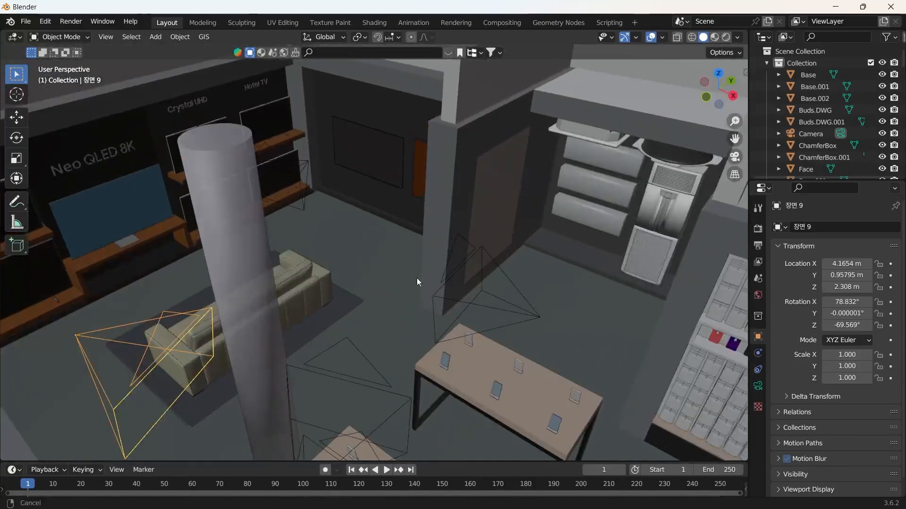
mouse_move(423, 285)
middle_down()
mouse_move(408, 318)
mouse_move(319, 310)
mouse_move(400, 302)
mouse_move(471, 319)
mouse_move(348, 323)
mouse_move(419, 309)
mouse_move(282, 322)
mouse_move(349, 325)
mouse_move(299, 316)
mouse_move(301, 307)
mouse_move(358, 302)
mouse_move(296, 313)
mouse_move(321, 310)
middle_up()
Orbit the SketchUp original toward the display counter wall, then match that angle in Blender
key(alt+Tab)
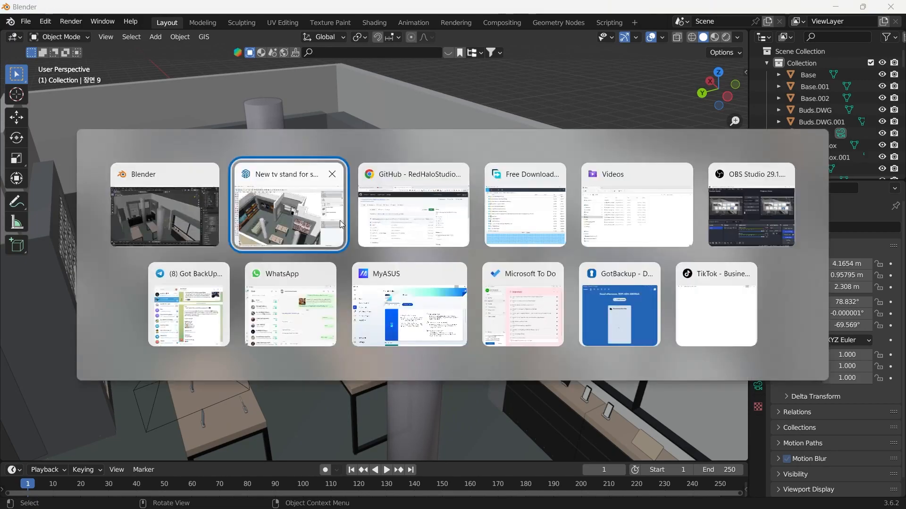
click(340, 220)
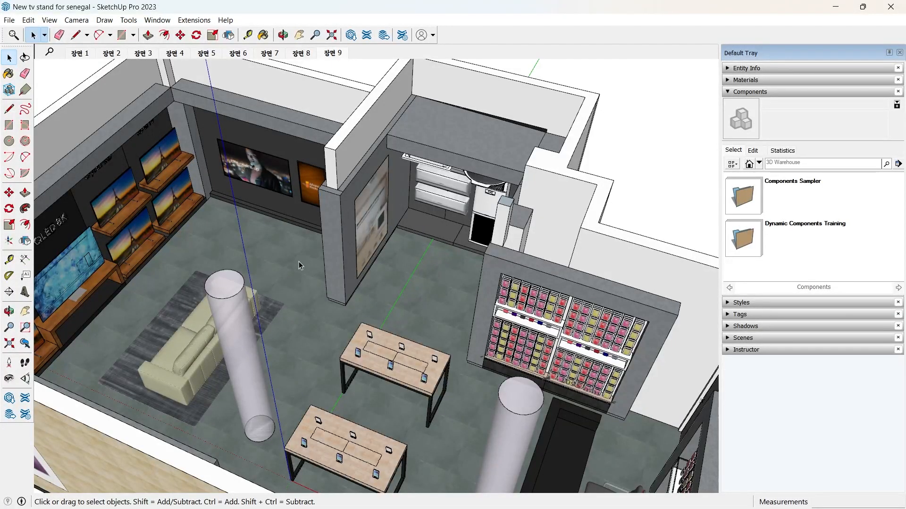
mouse_move(343, 267)
middle_down()
mouse_move(236, 257)
mouse_move(409, 304)
mouse_move(518, 281)
mouse_move(390, 229)
mouse_move(416, 236)
middle_up()
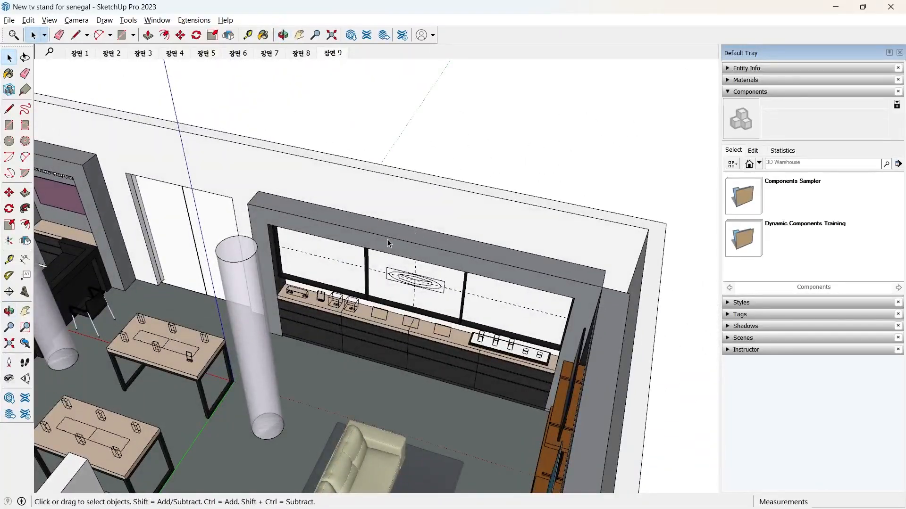
key(alt+Tab)
mouse_move(295, 236)
middle_down()
mouse_move(298, 258)
mouse_move(248, 193)
middle_up()
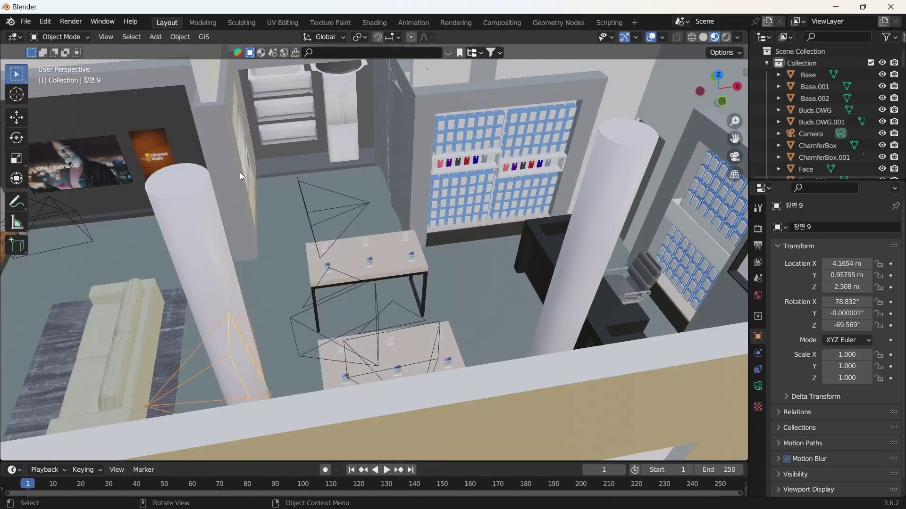
Face the display wall and select the pillar, a shelf TV and the outer wall to inspect their properties
mouse_move(187, 188)
middle_down()
mouse_move(414, 200)
mouse_move(244, 221)
mouse_move(143, 205)
mouse_move(200, 190)
mouse_move(301, 209)
mouse_move(304, 231)
mouse_move(251, 257)
middle_up()
click(278, 240)
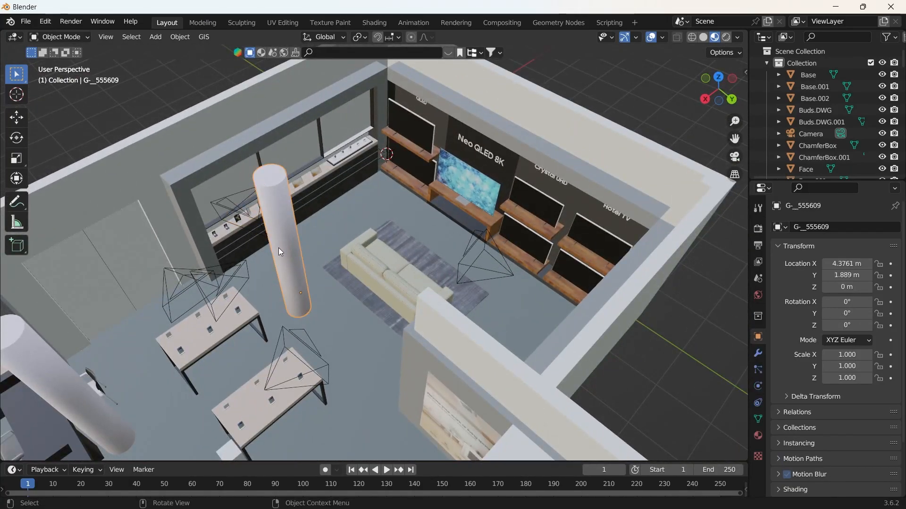
click(415, 130)
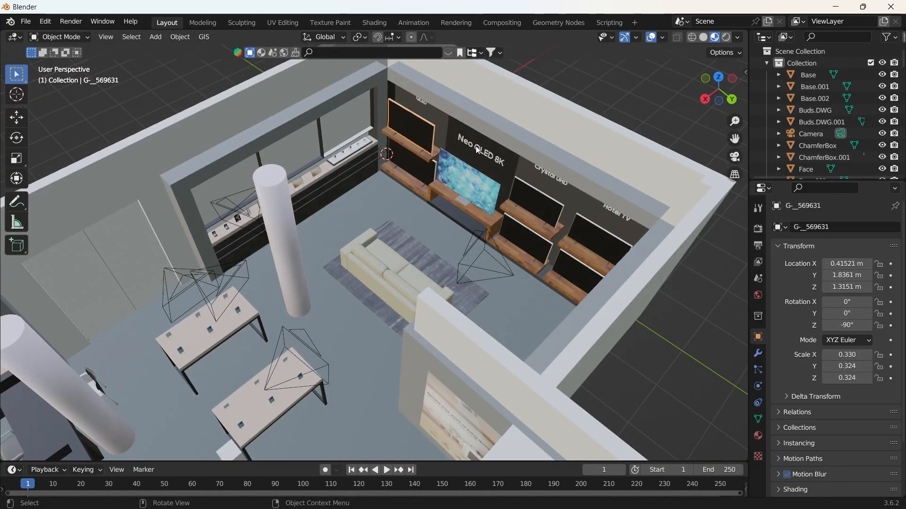
click(453, 152)
click(551, 191)
Inspect nearby room objects and orbit to a new angle over the shop
click(361, 160)
click(162, 195)
mouse_move(155, 195)
shift+middle_down()
mouse_move(374, 191)
mouse_move(239, 212)
shift+middle_up()
mouse_move(219, 154)
middle_down()
mouse_move(325, 126)
mouse_move(431, 192)
mouse_move(300, 172)
mouse_move(407, 180)
middle_up()
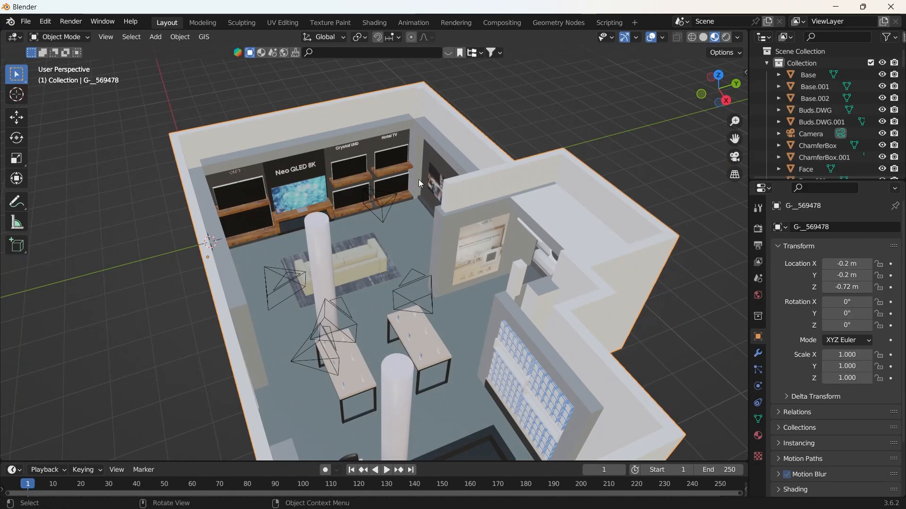
mouse_move(419, 179)
middle_down()
mouse_move(332, 147)
mouse_move(396, 149)
mouse_move(344, 149)
mouse_move(393, 149)
mouse_move(345, 162)
mouse_move(400, 203)
middle_up()
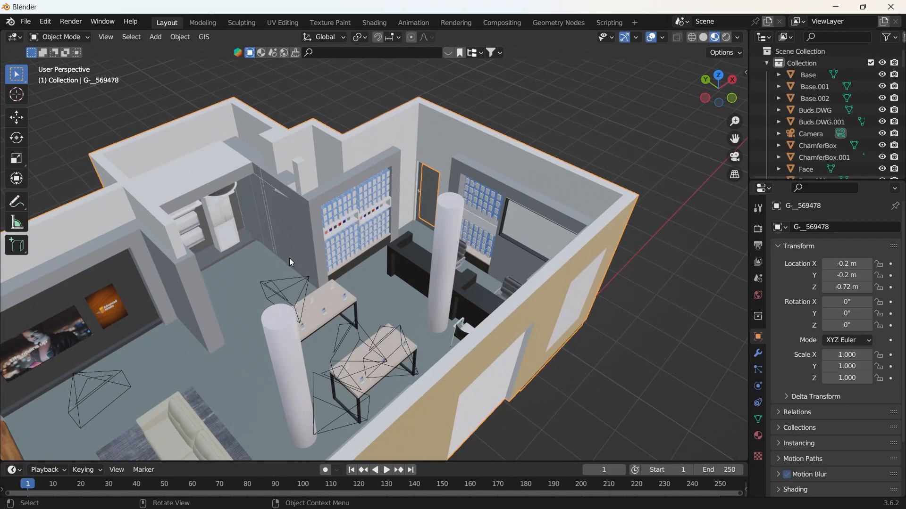
shift+middle_drag(241, 248, 274, 226)
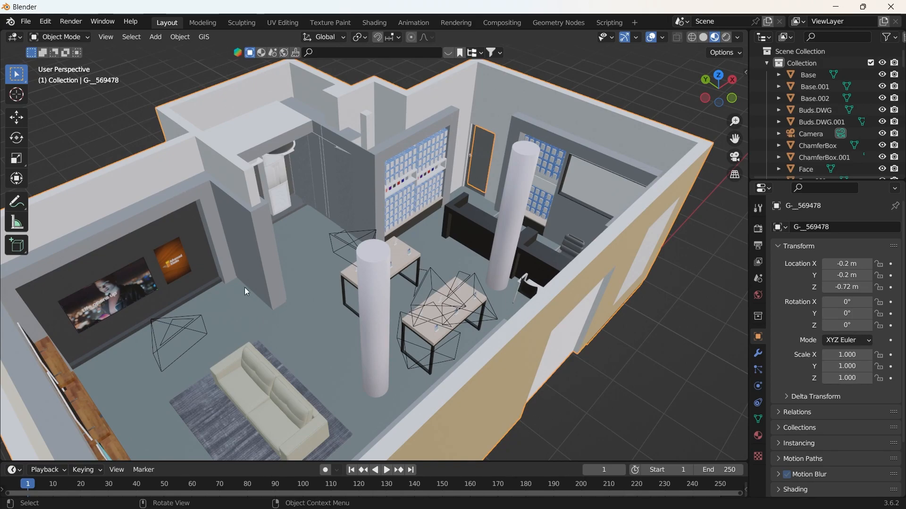
mouse_move(253, 281)
middle_down()
mouse_move(238, 229)
mouse_move(347, 250)
mouse_move(309, 212)
mouse_move(333, 241)
mouse_move(250, 210)
middle_up()
scroll(332, 242, up, 3)
scroll(323, 225, down, 3)
middle_drag(193, 211, 283, 180)
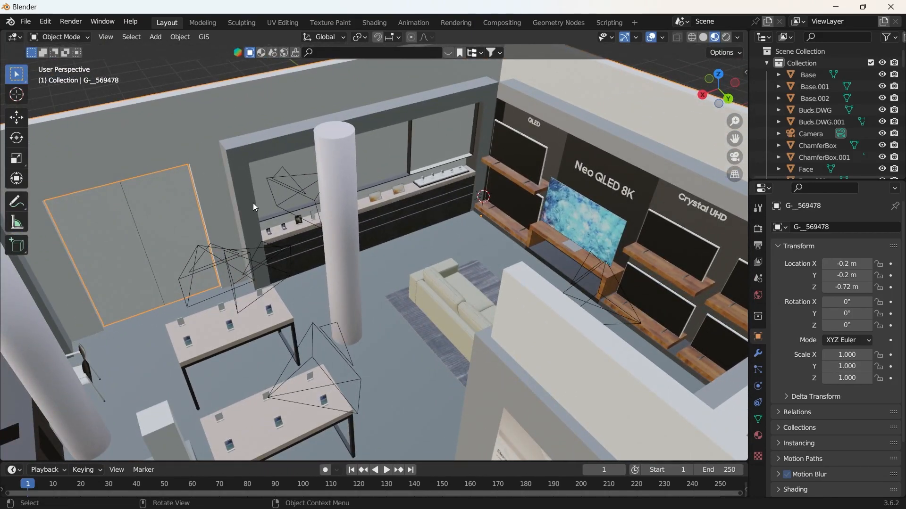
mouse_move(239, 226)
middle_down()
mouse_move(316, 204)
mouse_move(332, 210)
middle_up()
scroll(316, 205, down, 5)
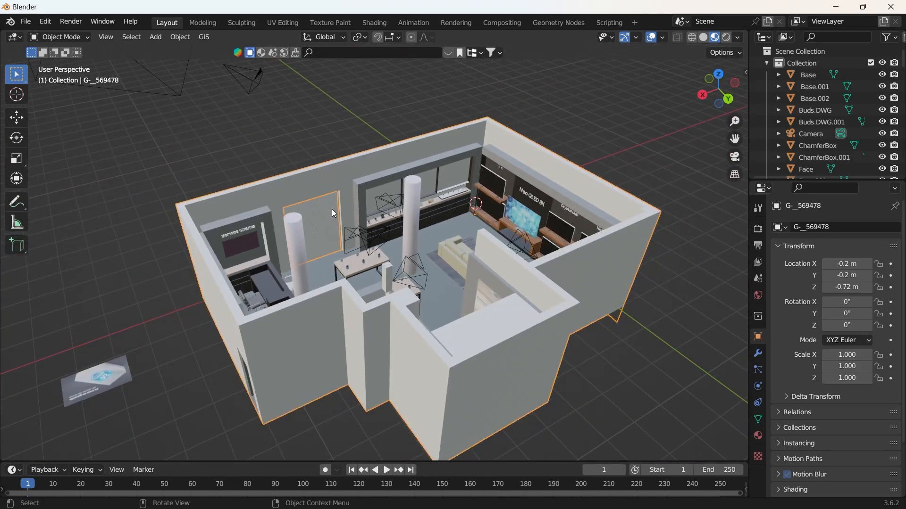
scroll(332, 209, up, 5)
mouse_move(336, 207)
middle_down()
mouse_move(259, 233)
mouse_move(371, 241)
mouse_move(278, 285)
mouse_move(342, 282)
mouse_move(294, 287)
mouse_move(309, 270)
mouse_move(340, 269)
mouse_move(291, 282)
middle_up()
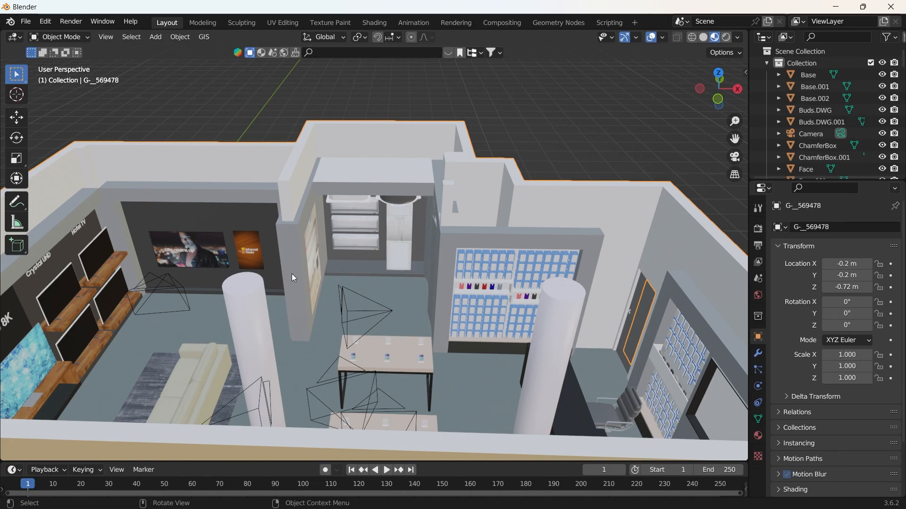
mouse_move(294, 271)
middle_down()
mouse_move(278, 268)
mouse_move(291, 267)
middle_up()
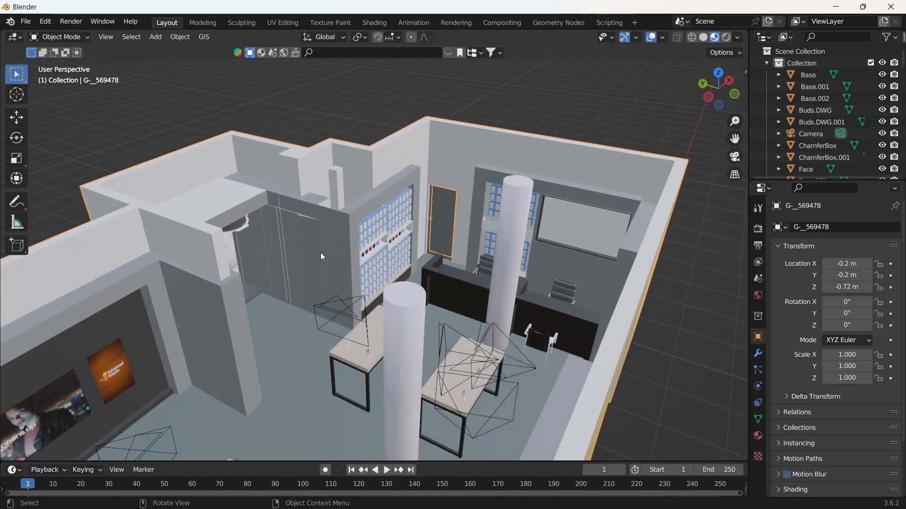